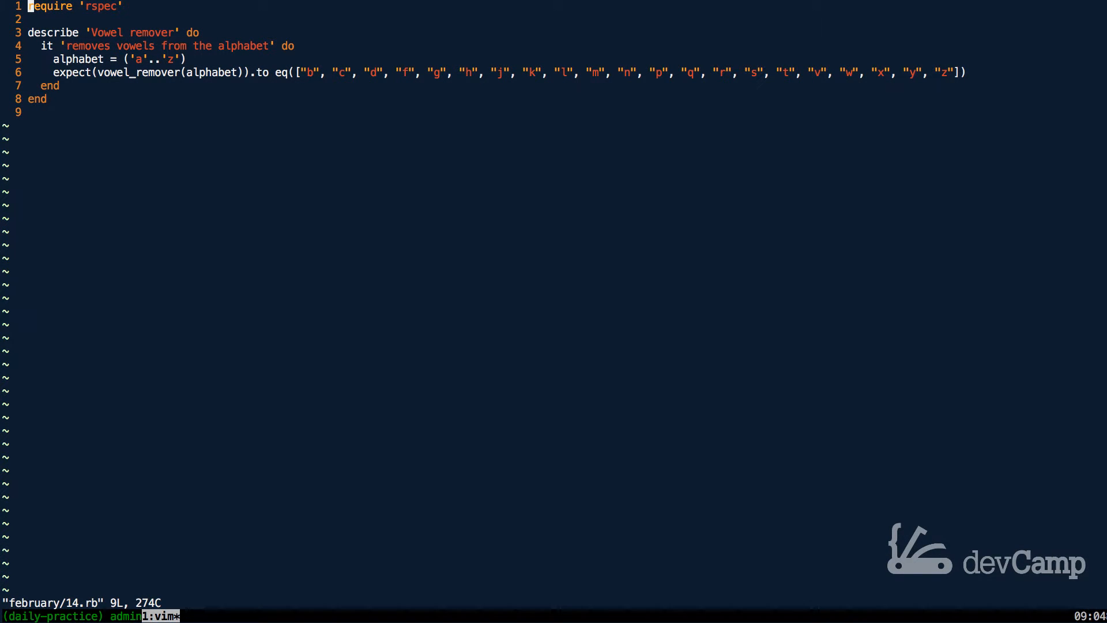
# - Read through the spec down to the expect line and its vowel_remover(alphabet) call
pyautogui.press('j')
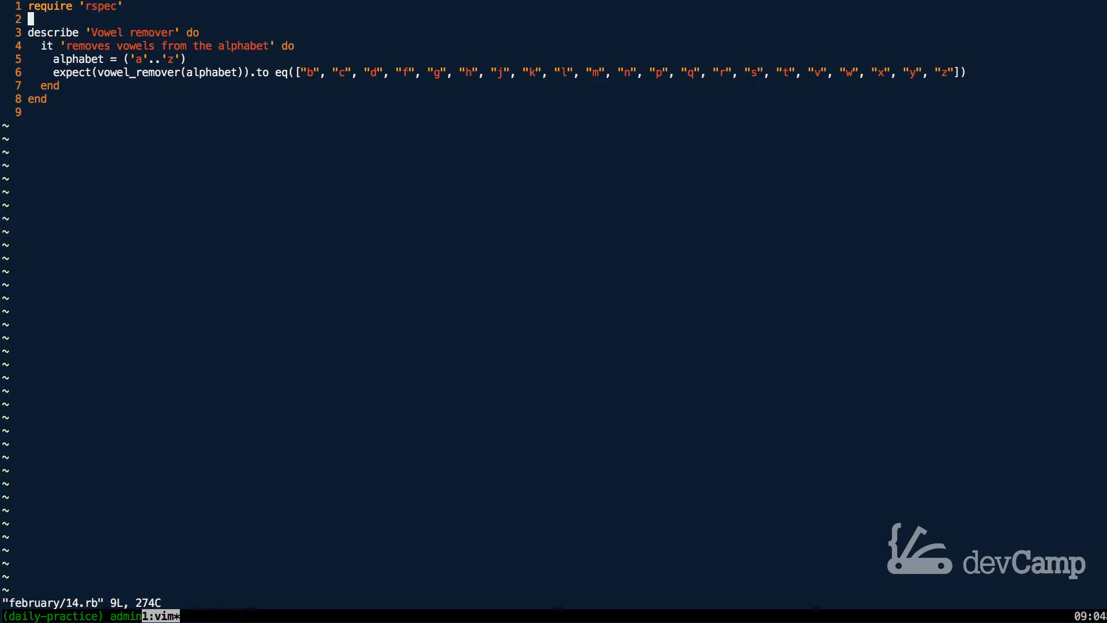
pyautogui.press('j')
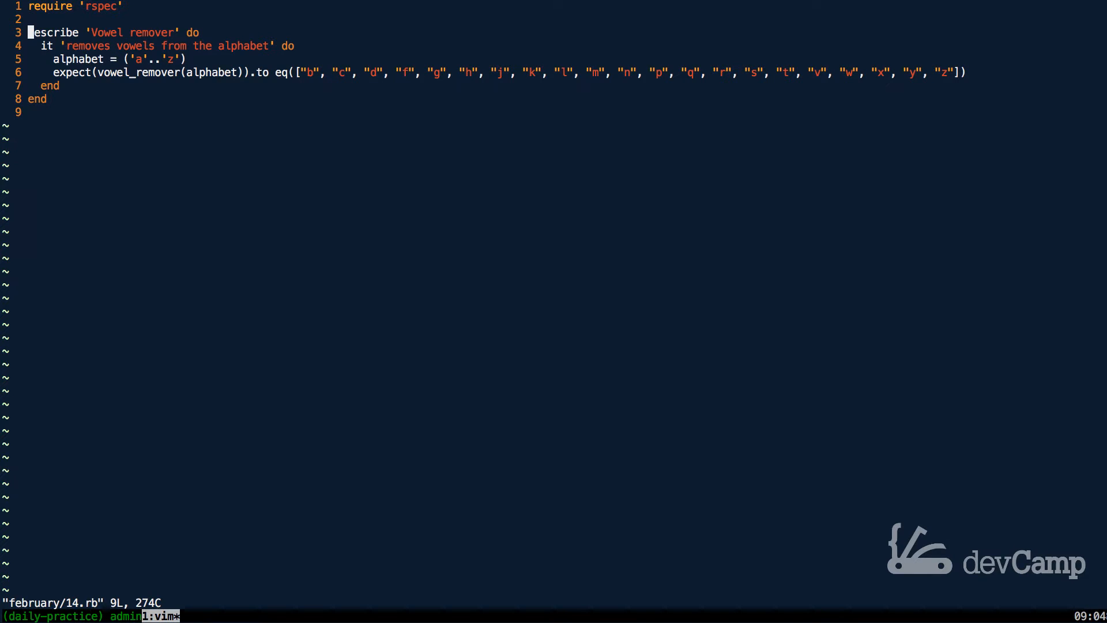
pyautogui.press('j')
pyautogui.press('j')
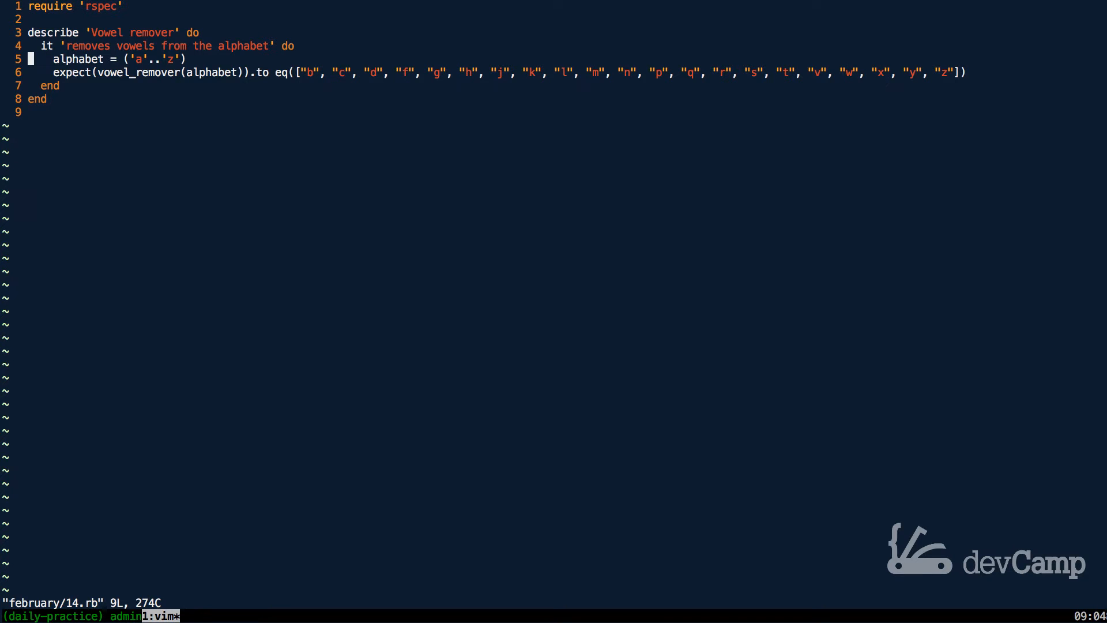
pyautogui.press('j')
pyautogui.press('w')
pyautogui.press('w')
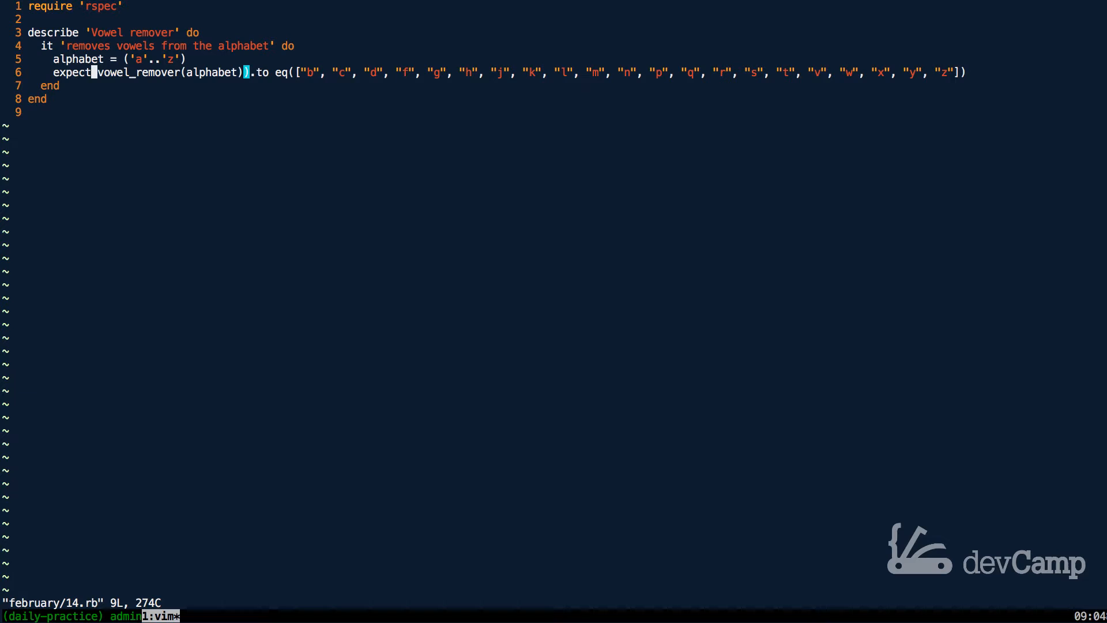
pyautogui.press('w')
pyautogui.press('w')
pyautogui.press('w')
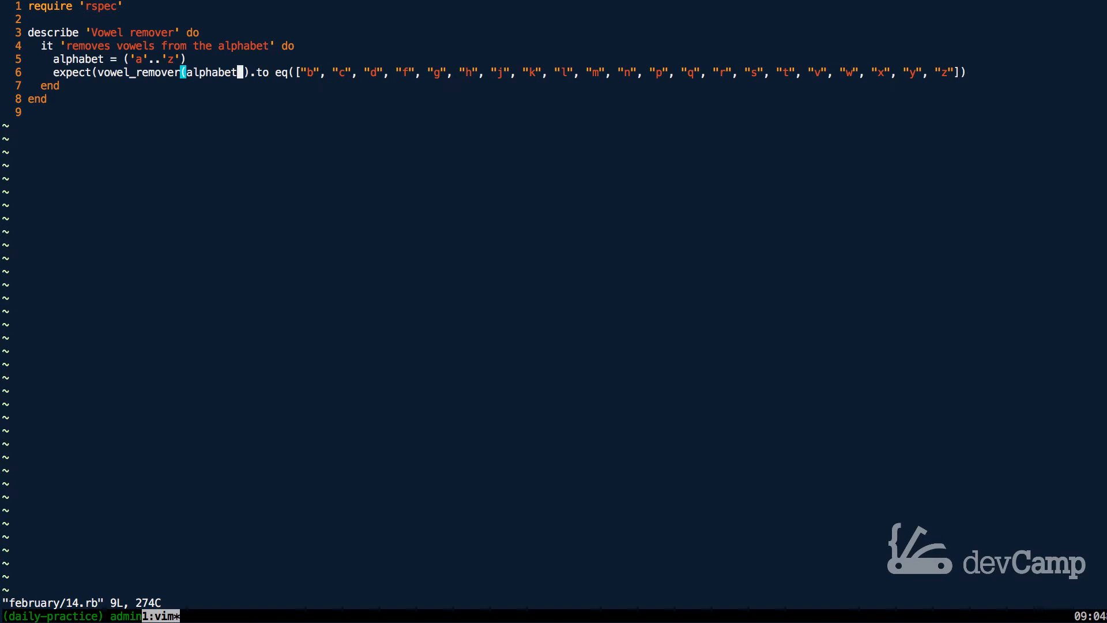
pyautogui.press('w')
pyautogui.press('w')
pyautogui.press('w')
pyautogui.press('w')
pyautogui.press('l')
# - Review the expected letters array, return to require 'rspec' and open blank lines below it
pyautogui.press('y')
pyautogui.press('s')
pyautogui.press('i')
pyautogui.press(')')
pyautogui.press(']')
pyautogui.press('l')
pyautogui.press('l')
pyautogui.press('l')
pyautogui.press('k')
pyautogui.press('k')
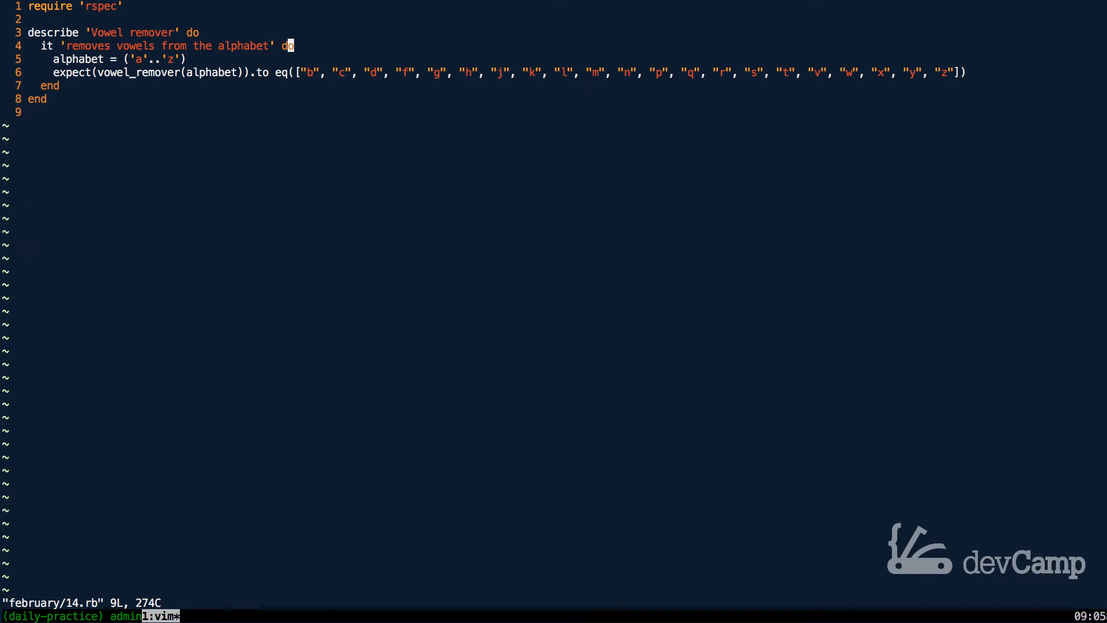
pyautogui.press('k')
pyautogui.press('k')
pyautogui.press('k')
pyautogui.press('o')
pyautogui.press('Return')
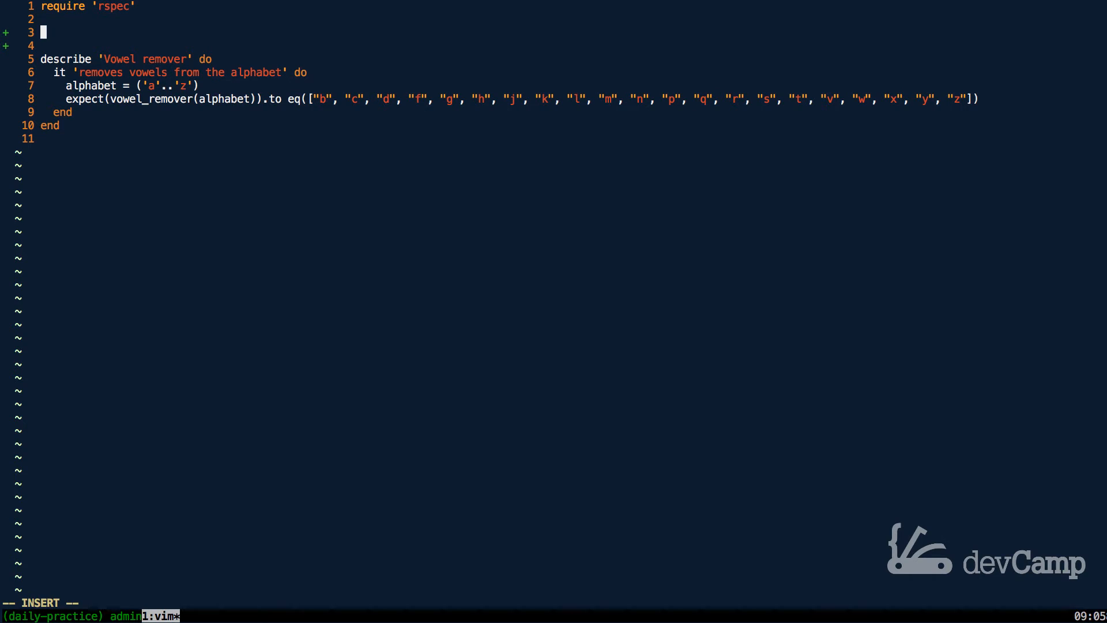
pyautogui.write('def')
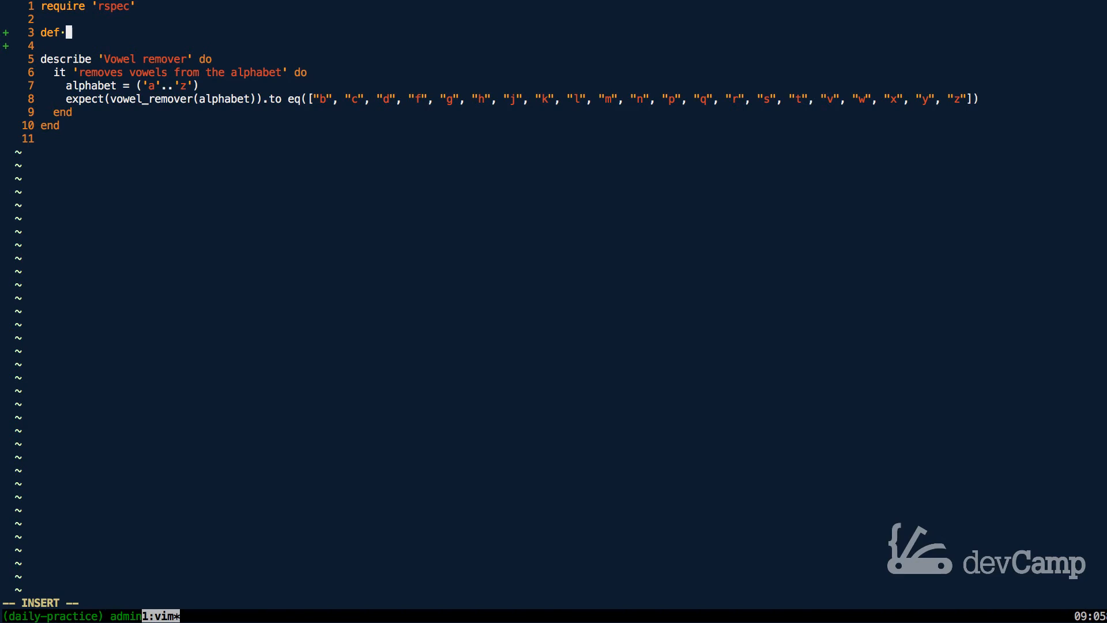
pyautogui.write(' vow')
# - Define vowel_remover taking letters, completing the name and auto-closing with end
pyautogui.hotkey('ctrl', 'p')
pyautogui.write('letters')
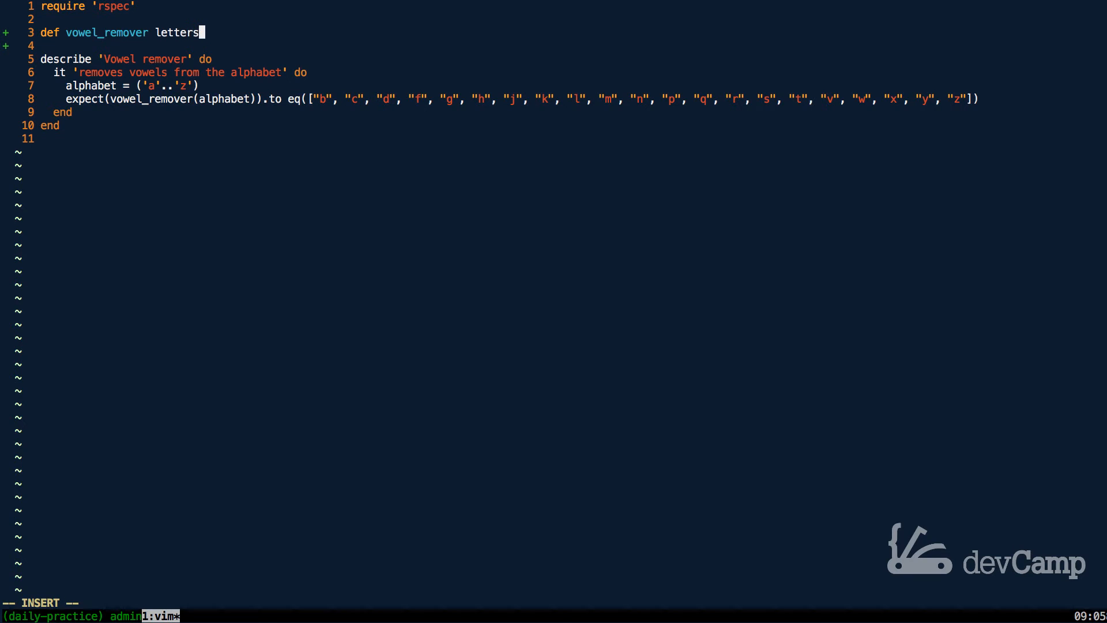
pyautogui.press('Return')
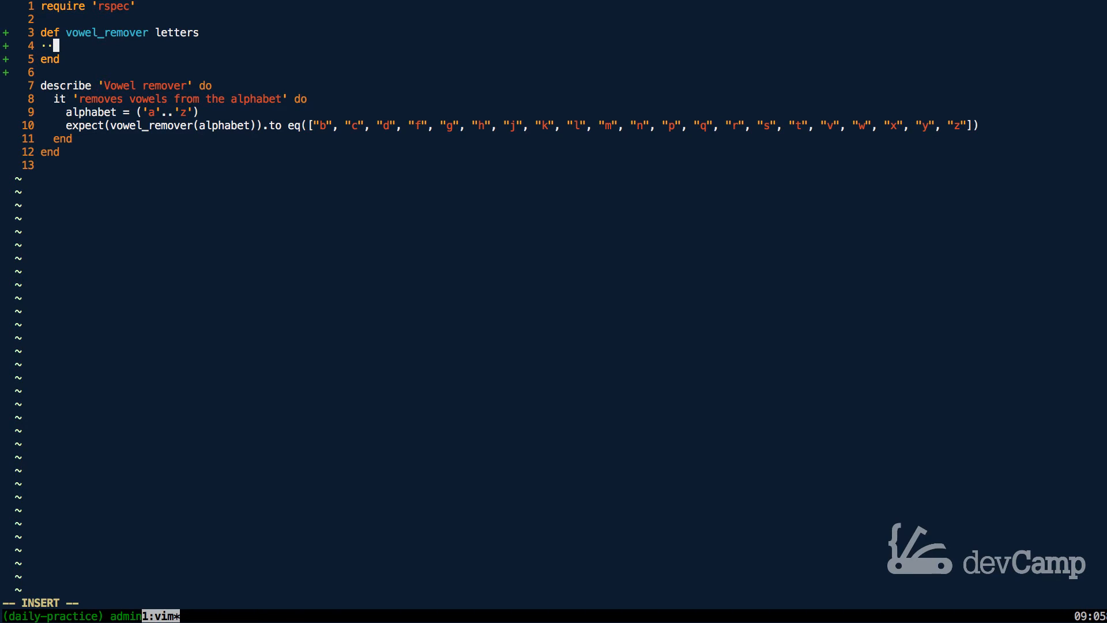
pyautogui.write('letters')
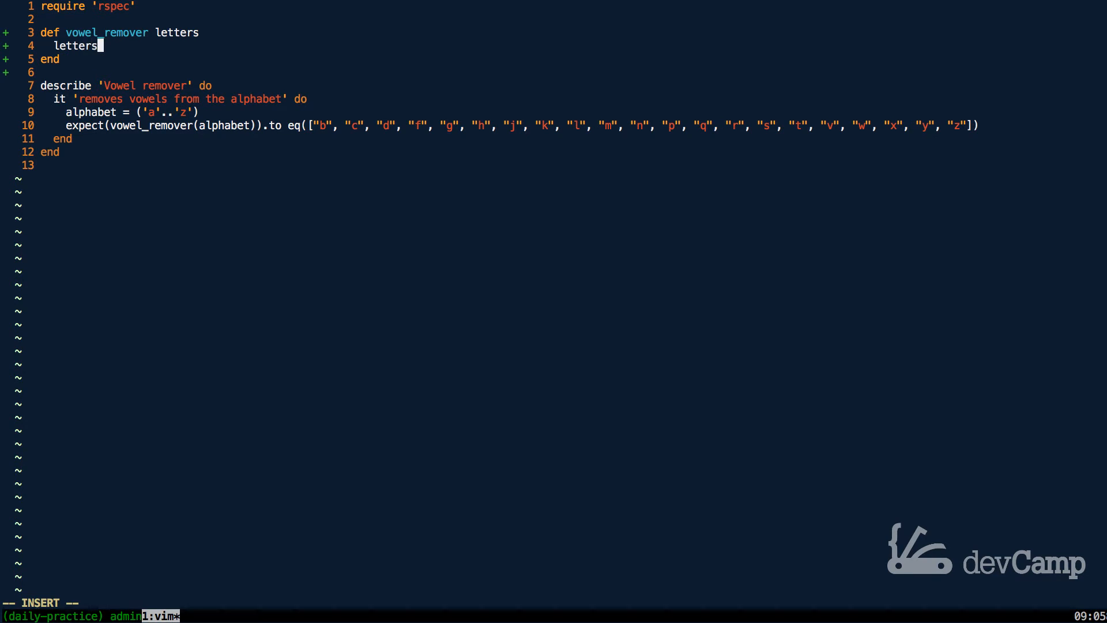
pyautogui.write('.grep')
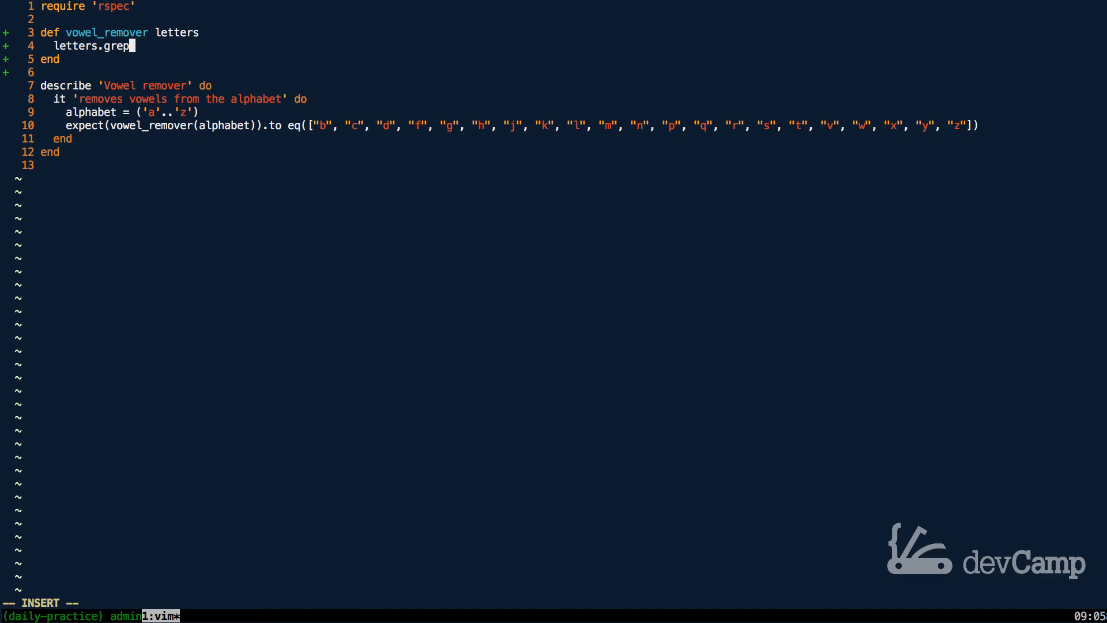
pyautogui.write('(')
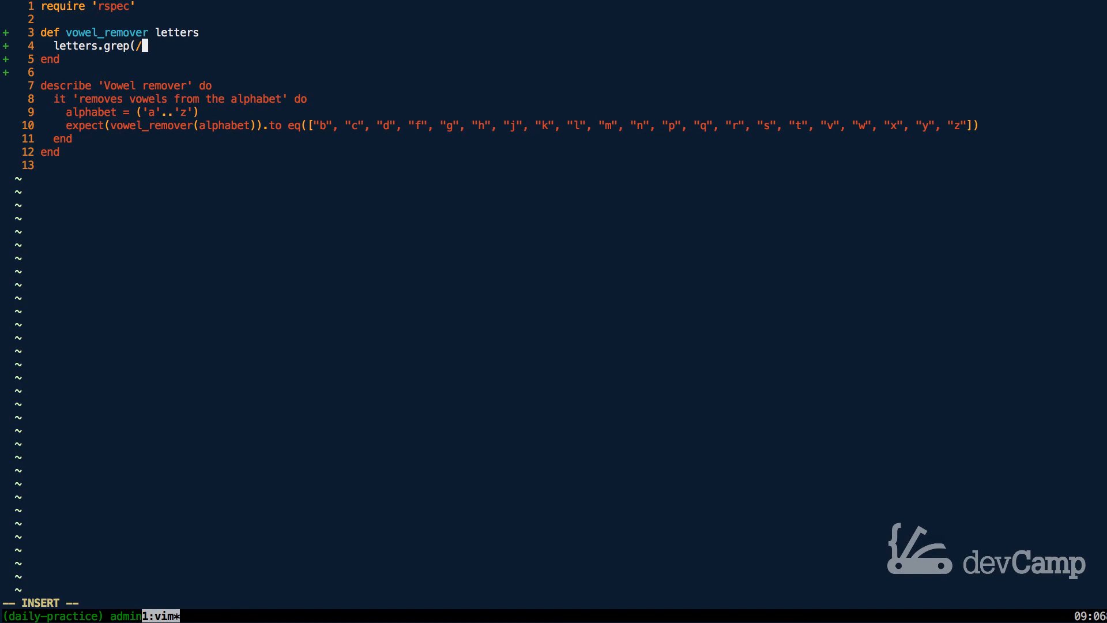
pyautogui.write('//)')
# - Fill the grep regex with the negated vowel class [^aeiou] as the method body
pyautogui.press('Escape')
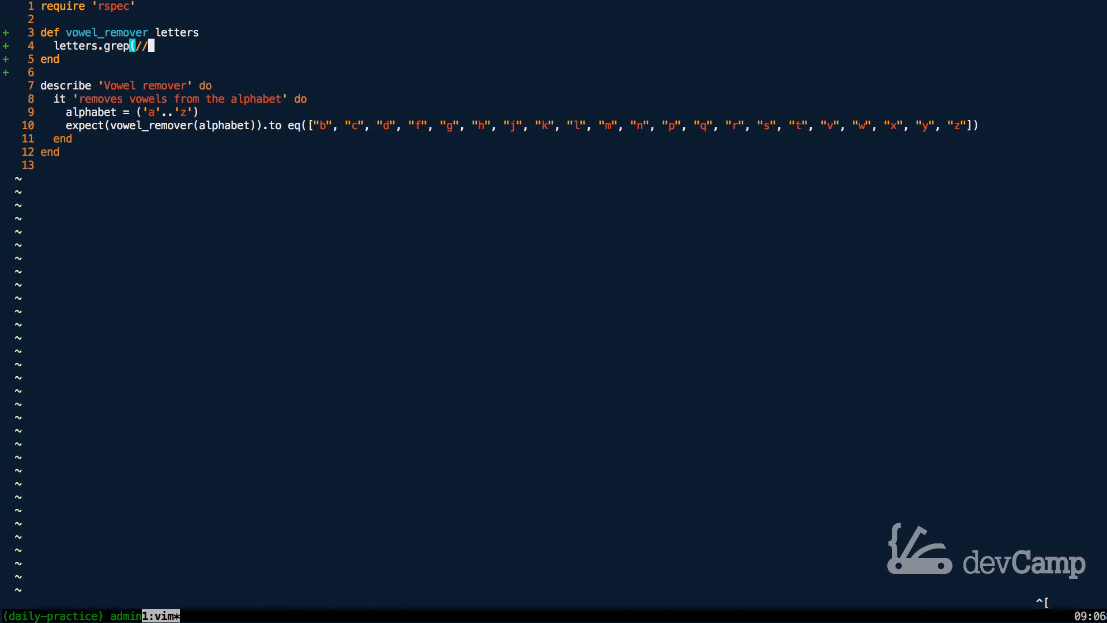
pyautogui.press('h')
pyautogui.press('i')
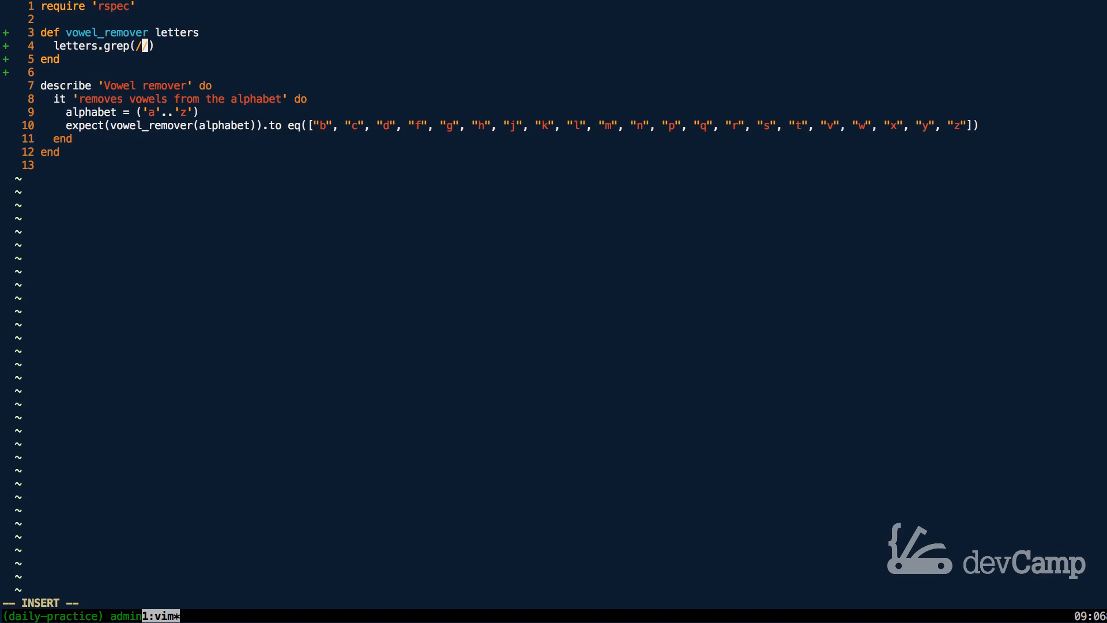
pyautogui.write('[')
pyautogui.write('^')
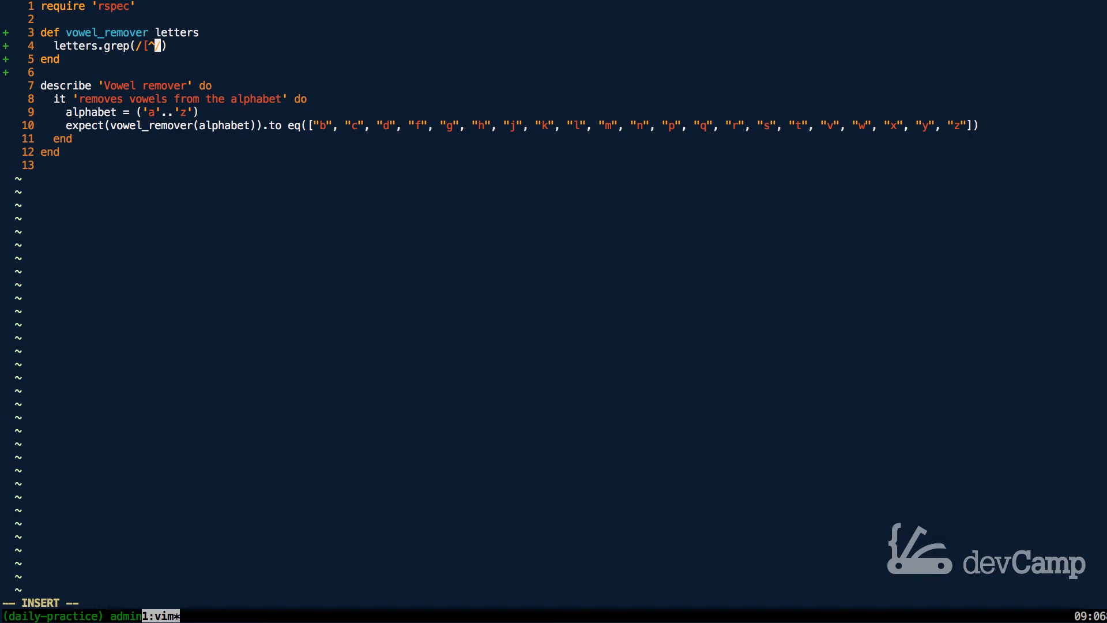
pyautogui.write('a')
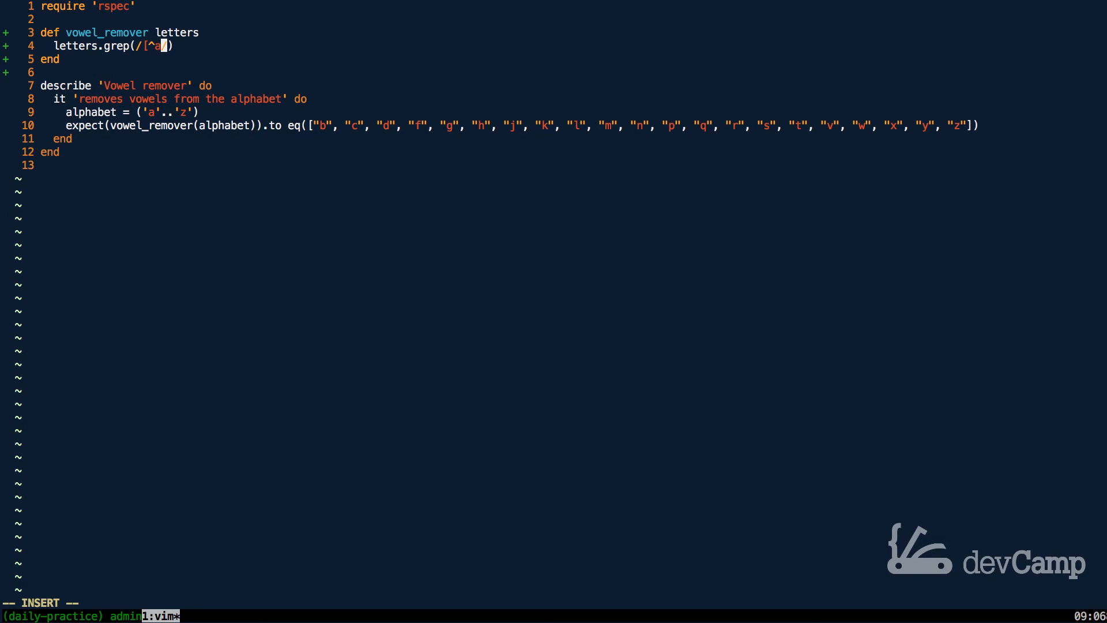
pyautogui.write('eiou')
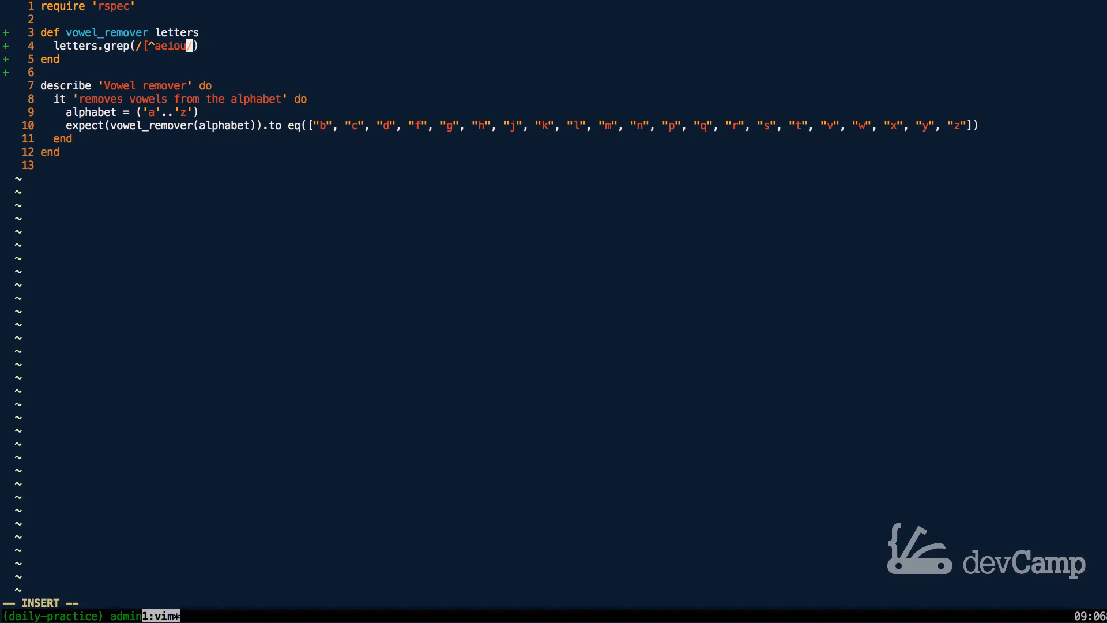
pyautogui.write(']')
pyautogui.press('Escape')
pyautogui.press('j')
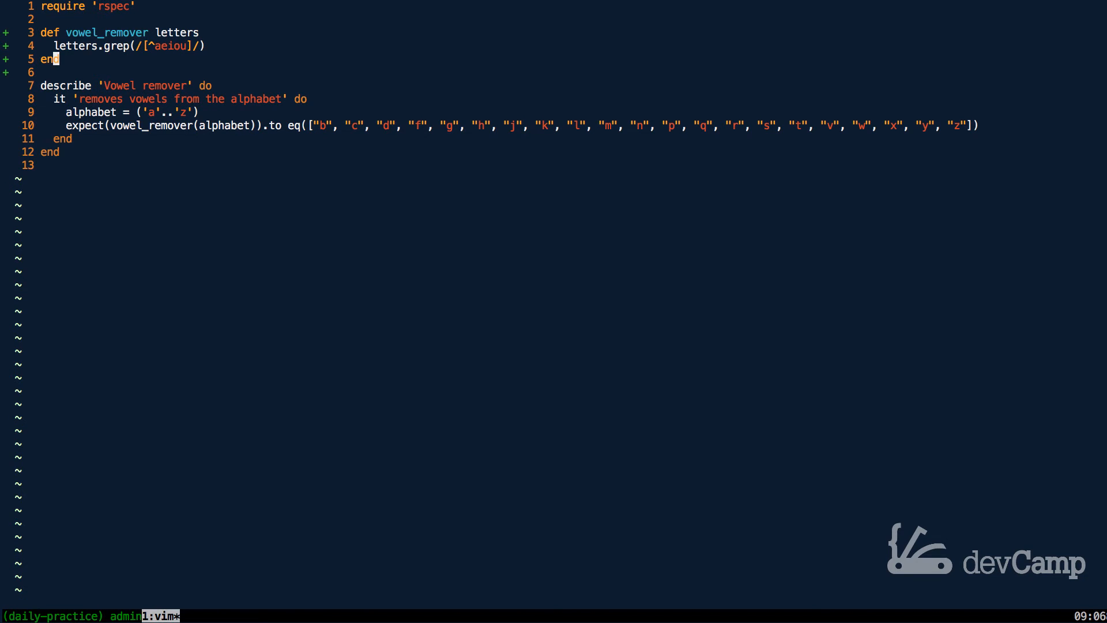
pyautogui.press('k')
pyautogui.press('b')
pyautogui.press('h')
# - Check each character of /[^aeiou]/, save february/14.rb, and move below the spec
pyautogui.press('l')
pyautogui.press('l')
pyautogui.press('l')
pyautogui.press('l')
pyautogui.press('l')
pyautogui.press('h')
pyautogui.press('h')
pyautogui.press('h')
pyautogui.press('h')
pyautogui.press('h')
pyautogui.press('l')
pyautogui.press('l')
pyautogui.press('l')
pyautogui.press('l')
pyautogui.press('l')
pyautogui.press('h')
pyautogui.press('h')
pyautogui.press('h')
pyautogui.press('h')
pyautogui.press('l')
pyautogui.press('l')
pyautogui.press('l')
pyautogui.press('l')
pyautogui.write(':')
pyautogui.write('w')
pyautogui.press('Return')
pyautogui.press('j')
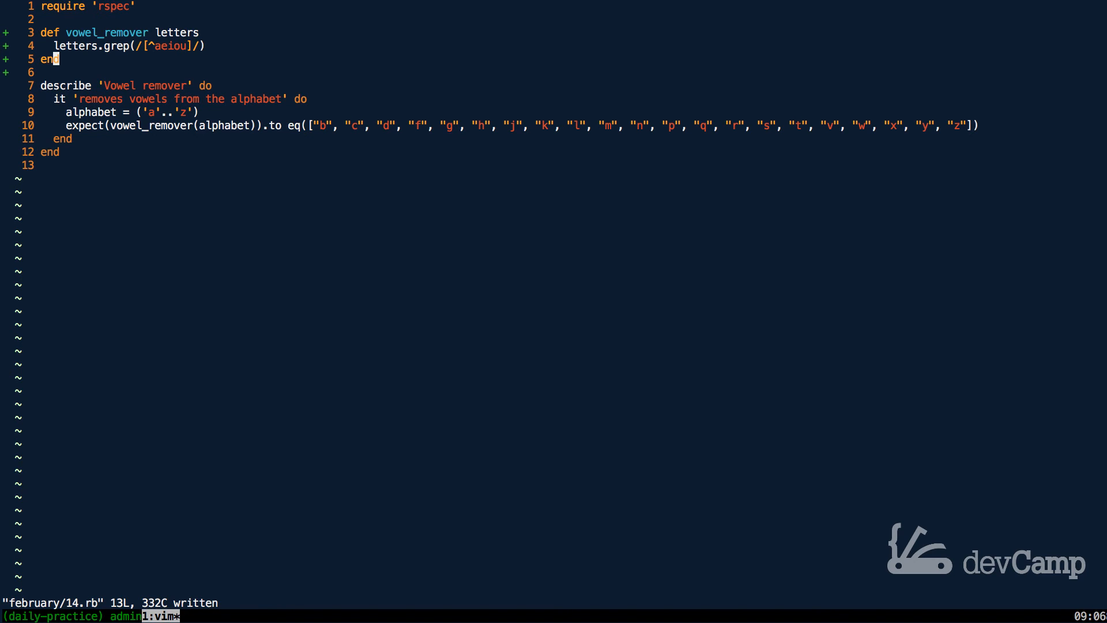
pyautogui.press('j')
pyautogui.press('j')
pyautogui.press('j')
pyautogui.press('j')
pyautogui.press('j')
pyautogui.press('j')
pyautogui.press('j')
pyautogui.press('j')
pyautogui.write('o')
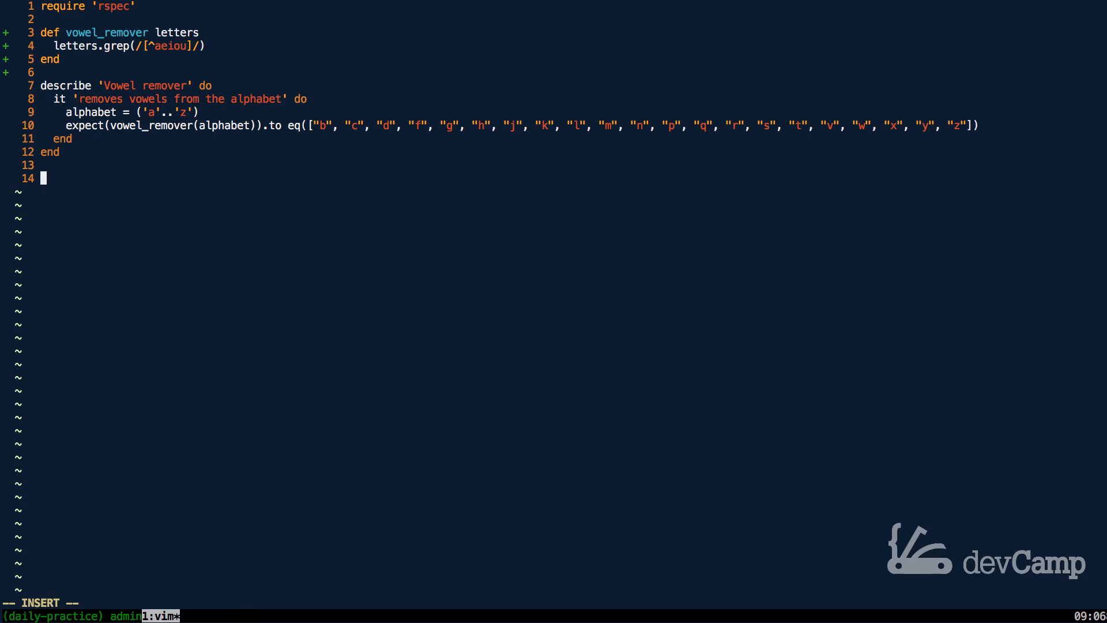
pyautogui.write("('a")
pyautogui.write("'..'")
pyautogui.write("z')")
# - Add alph = ('a'..'z') below the spec, fixing the spacing after the equals sign
pyautogui.press('Escape')
pyautogui.write('I')
pyautogui.write('alph ')
pyautogui.write('=')
pyautogui.press('Escape')
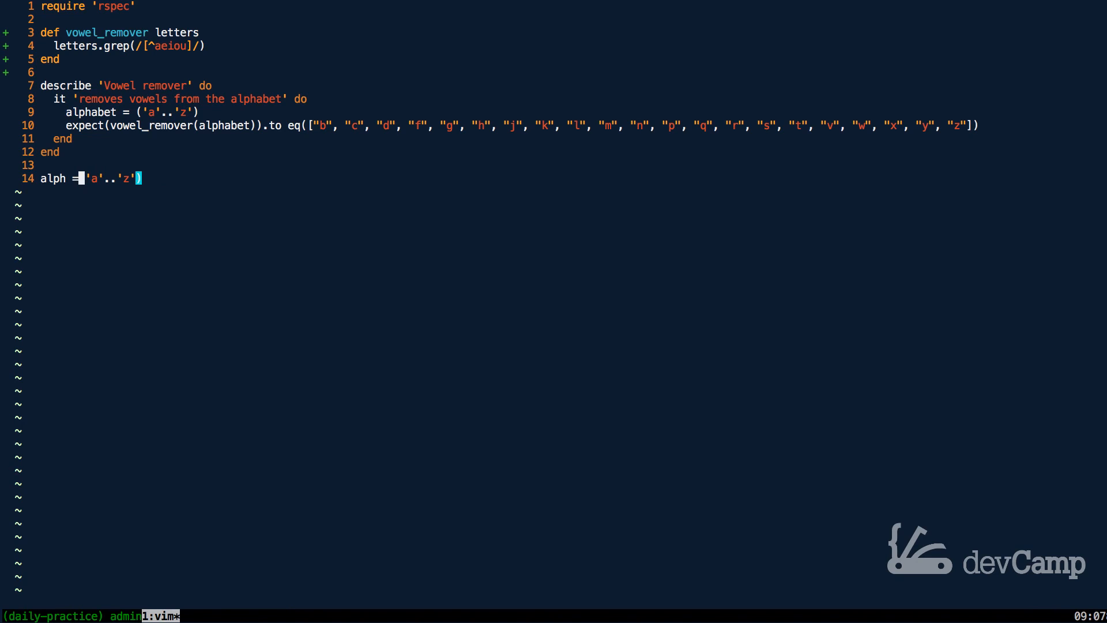
pyautogui.press('a')
pyautogui.write('(')
pyautogui.press('Escape')
# - Add a vowel_remover alph call, save, and evaluate the file inline with seeing_is_believing
pyautogui.press('o')
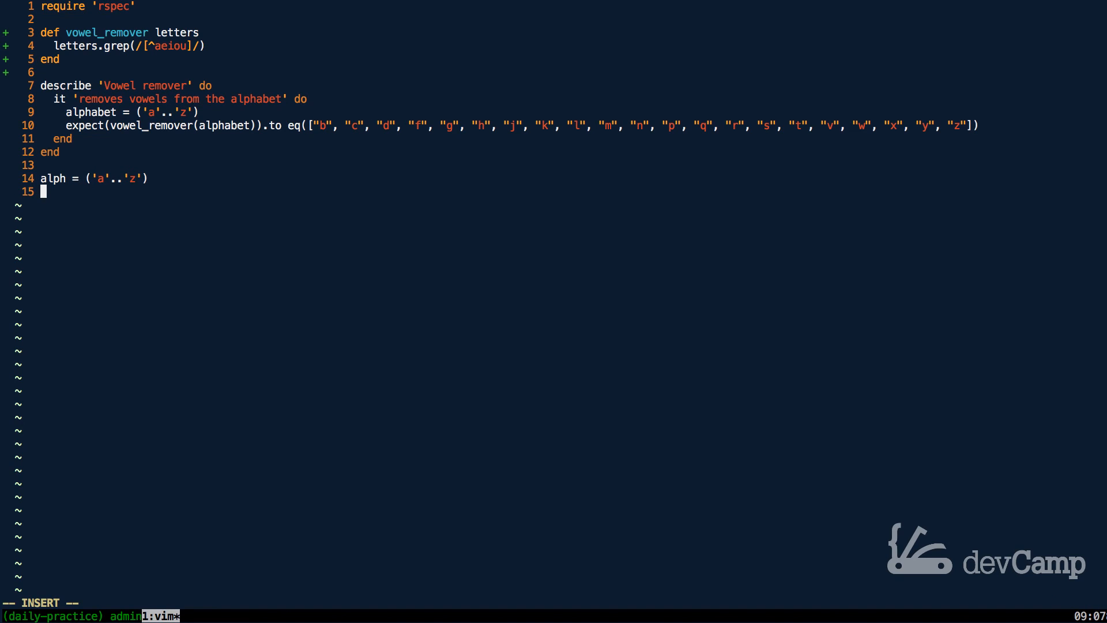
pyautogui.write('vo')
pyautogui.write('w')
pyautogui.press('BackSpace')
pyautogui.press('BackSpace')
pyautogui.press('BackSpace')
pyautogui.write('vo')
pyautogui.hotkey('ctrl', 'p')
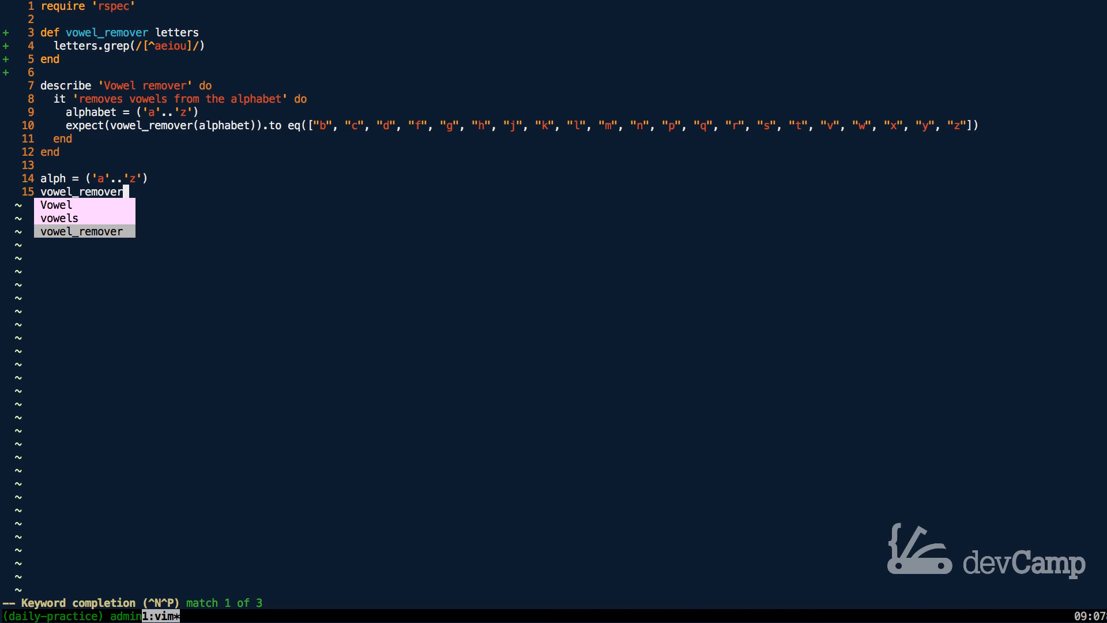
pyautogui.write('alph')
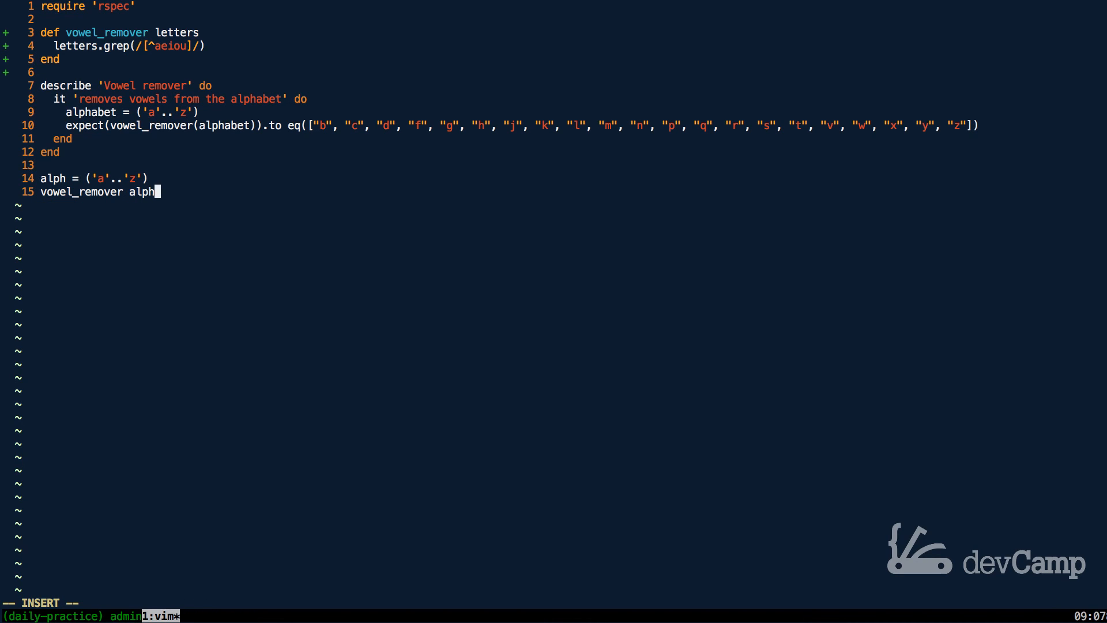
pyautogui.press('Escape')
pyautogui.write(':w')
pyautogui.press('Return')
pyautogui.press('F5')
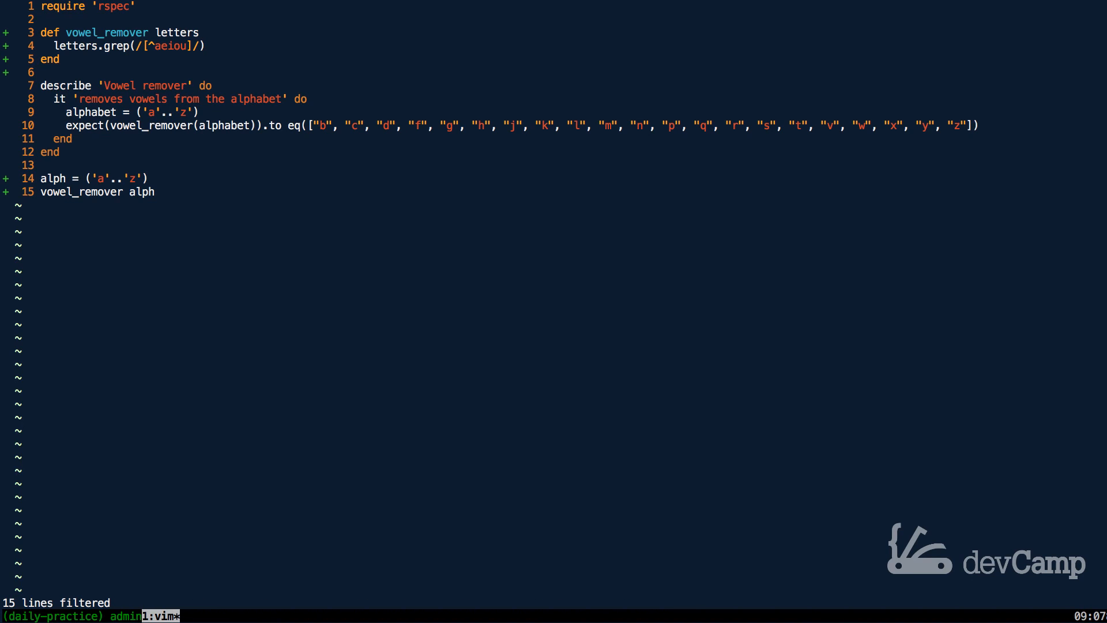
pyautogui.hotkey('shift', 'g')
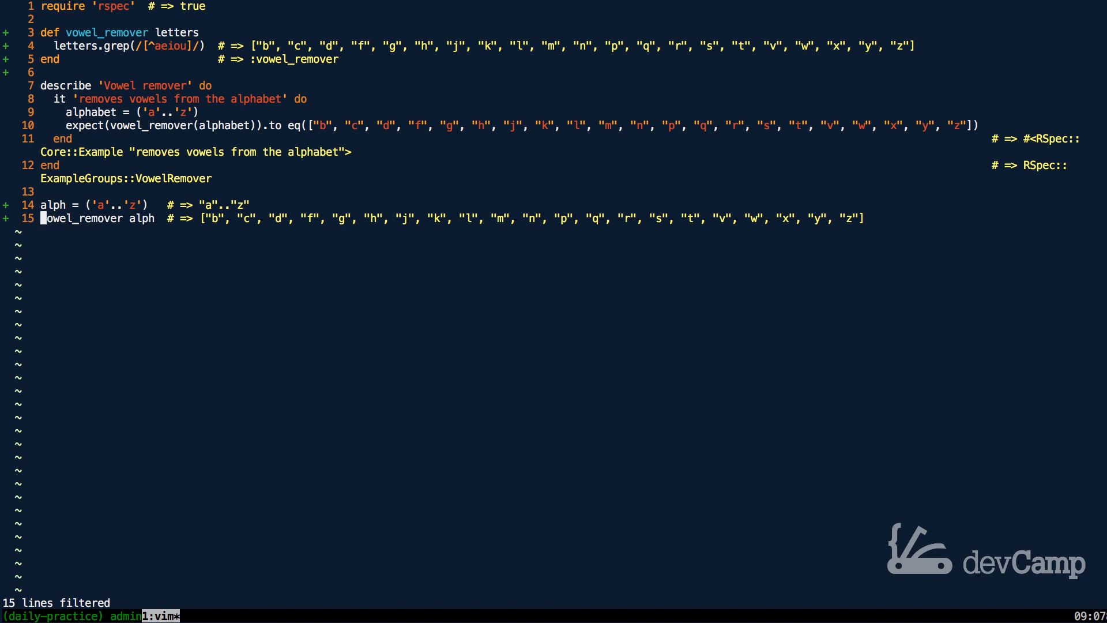
pyautogui.press('w')
pyautogui.press('w')
pyautogui.press('w')
pyautogui.press('w')
pyautogui.press('\\')
pyautogui.press('c')
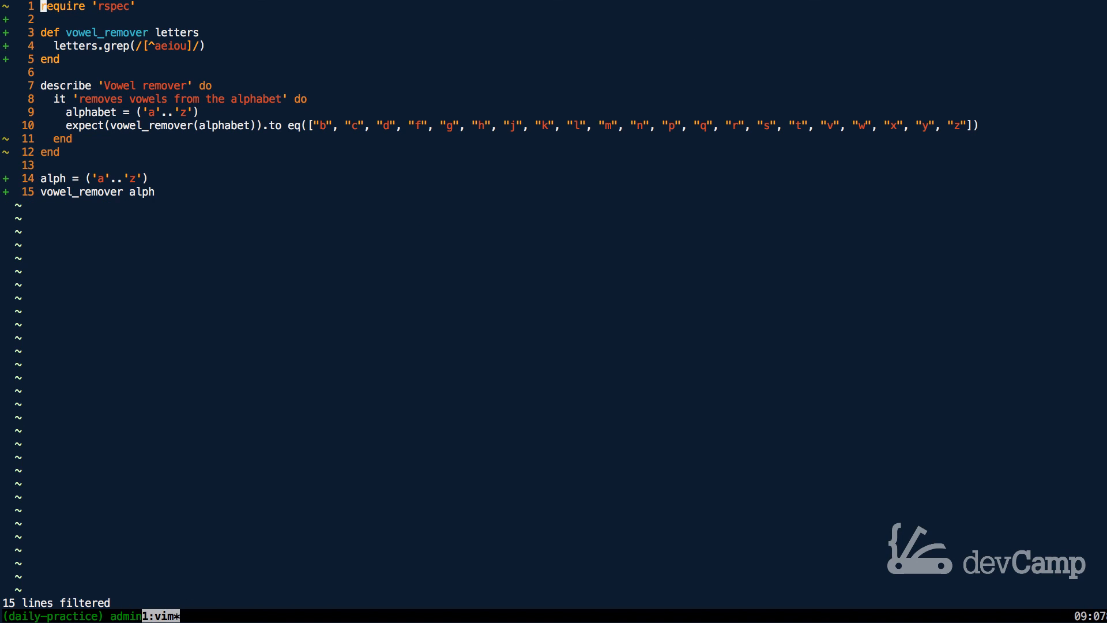
# - Run rspec february/14.rb in a tmux shell below (1 example, 0 failures) and refocus Vim
pyautogui.hotkey('ctrl', 'b')
pyautogui.press('"')
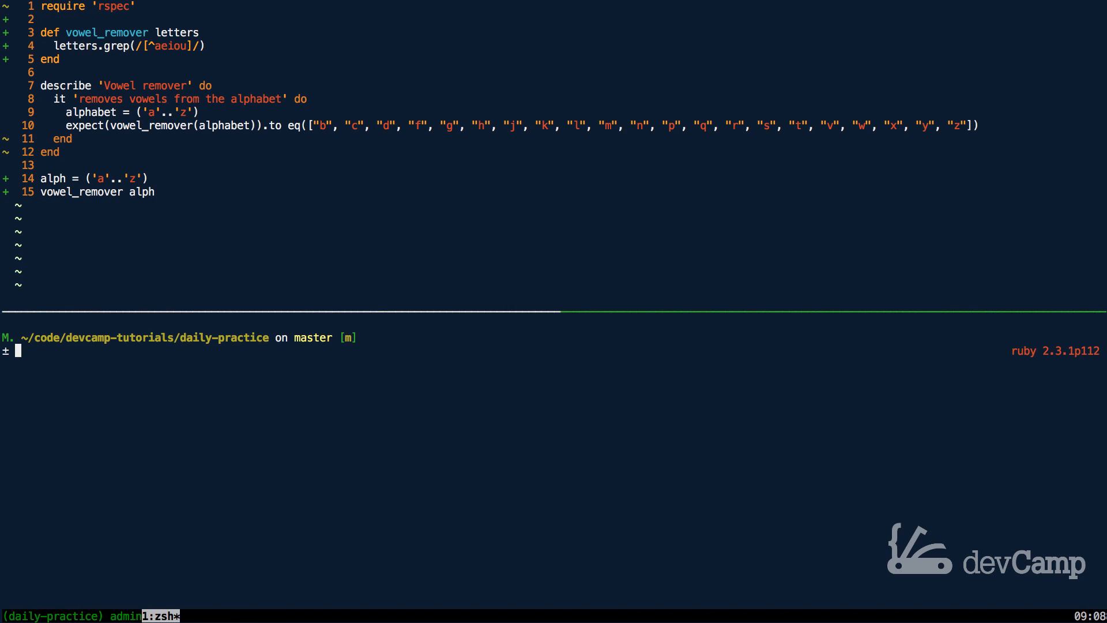
pyautogui.write('rspec')
pyautogui.write(' february/1')
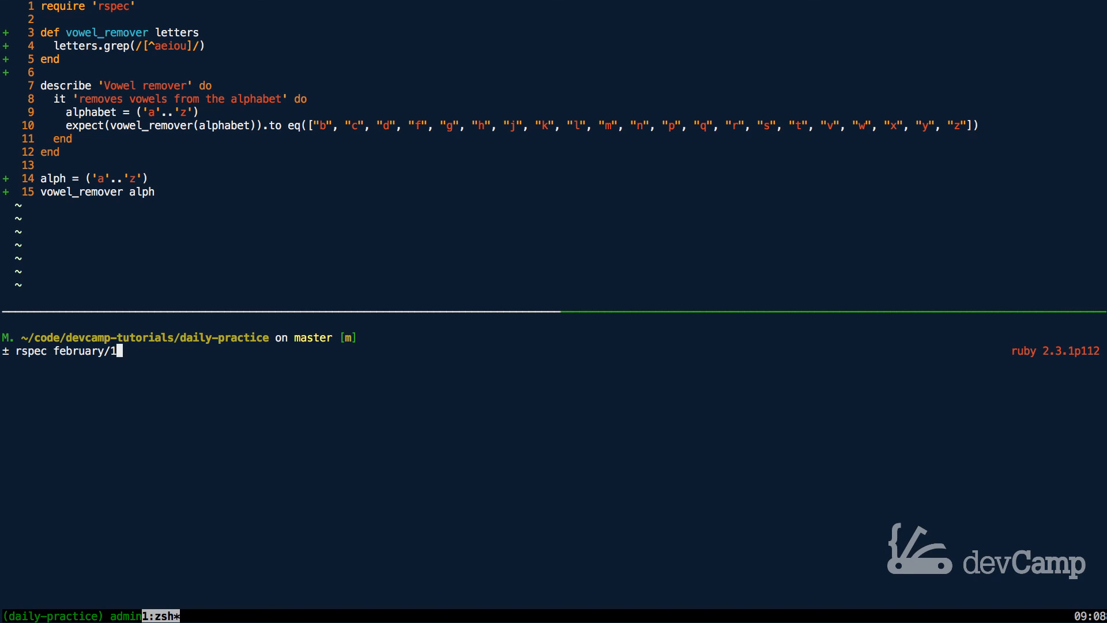
pyautogui.write('4')
pyautogui.press('Tab')
pyautogui.press('Return')
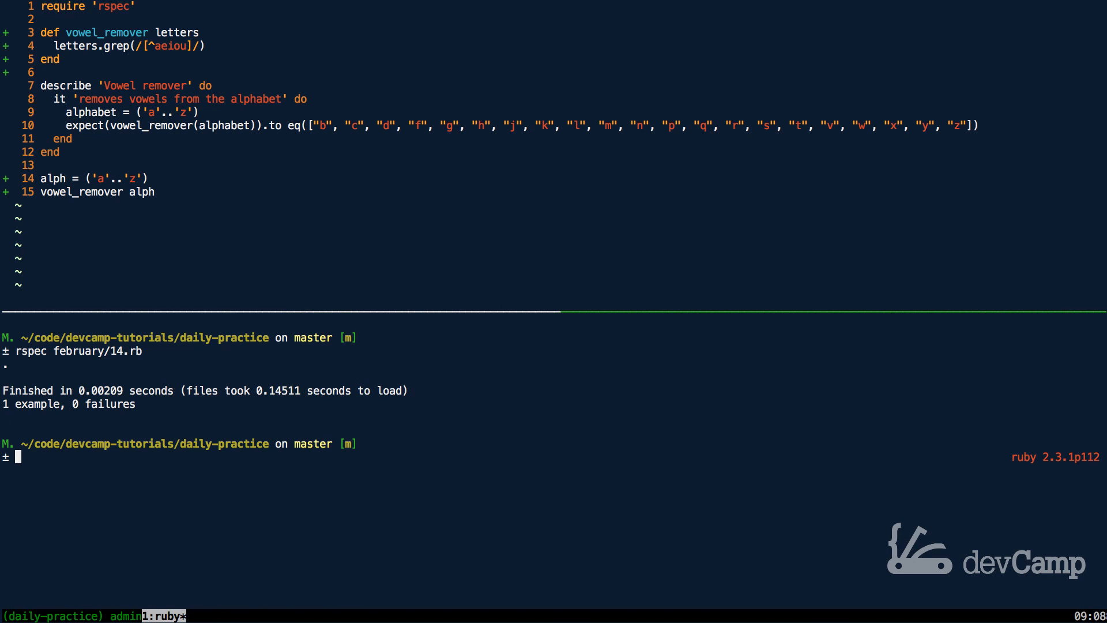
pyautogui.hotkey('ctrl', 'b')
pyautogui.press('Up')
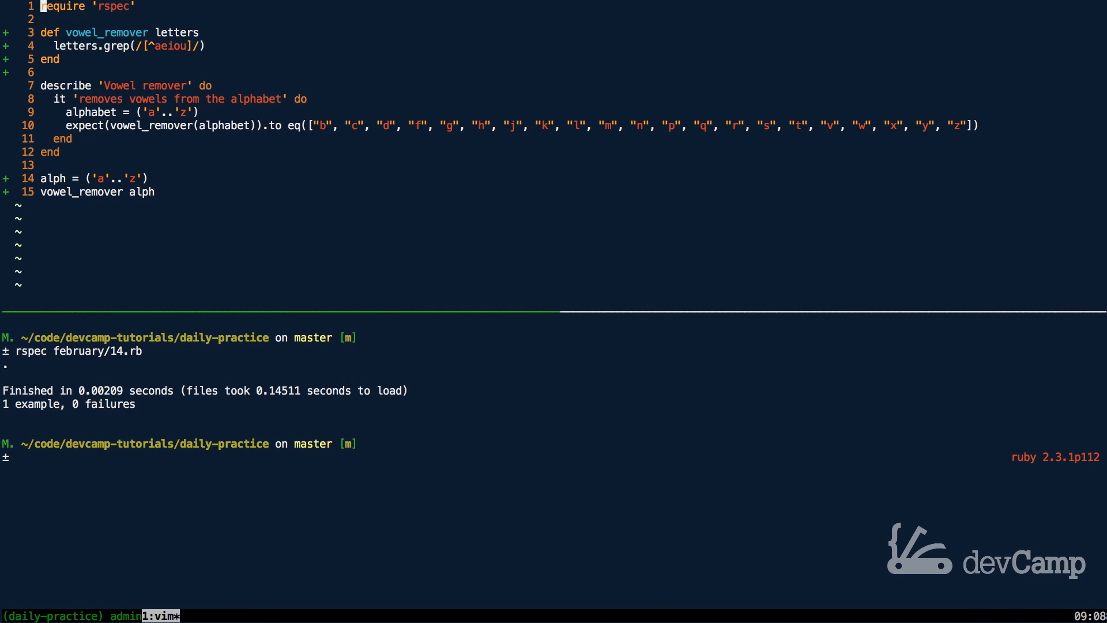